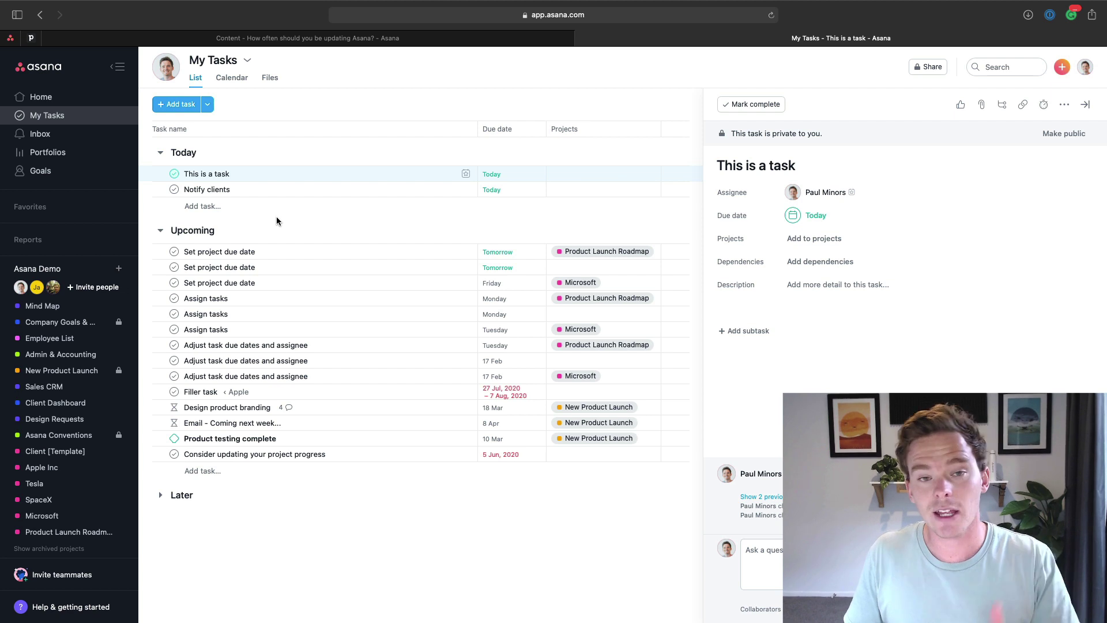
Mark "This is a task" complete and reschedule "Notify clients" to 11/02/21 in the Upcoming section.
{"action": "left_click", "coordinate": [772, 105]}
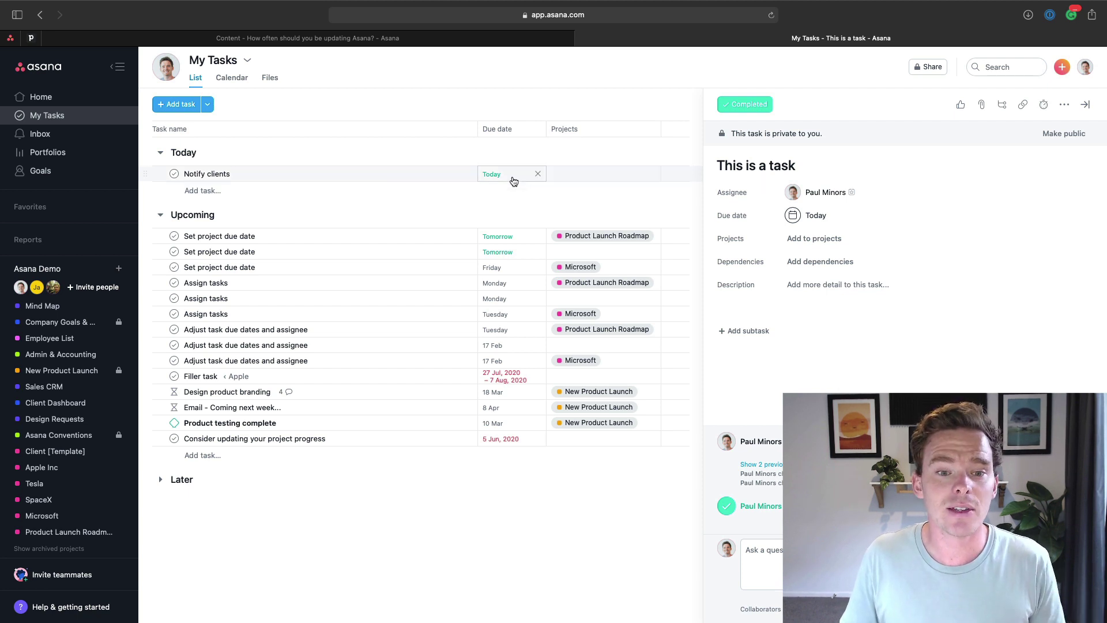
{"action": "left_click", "coordinate": [512, 177]}
{"action": "left_click", "coordinate": [563, 275]}
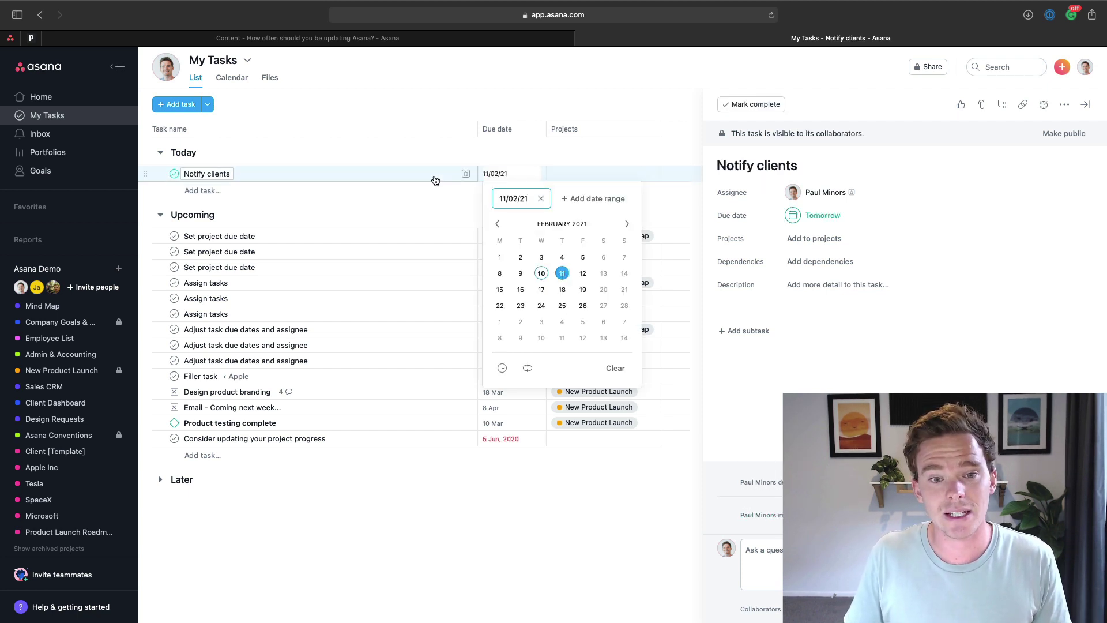
{"action": "left_click", "coordinate": [466, 174]}
{"action": "left_click", "coordinate": [458, 217]}
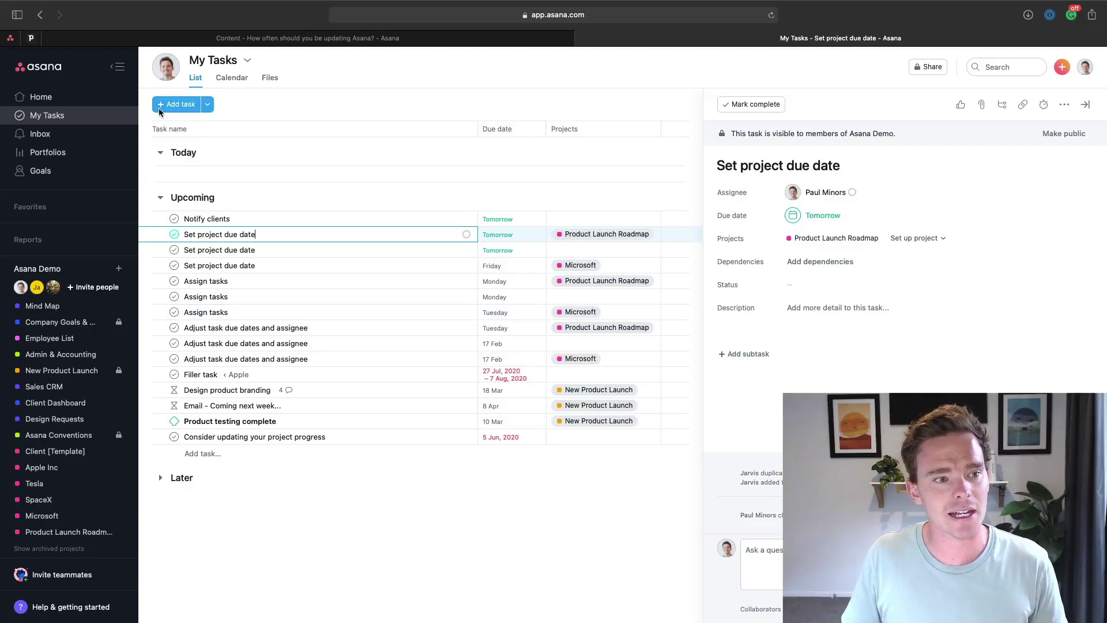
Review the inbox and archive the "What does your week look like?" message and the "Set up Facebook ads for launch" notification.
{"action": "left_click", "coordinate": [47, 134]}
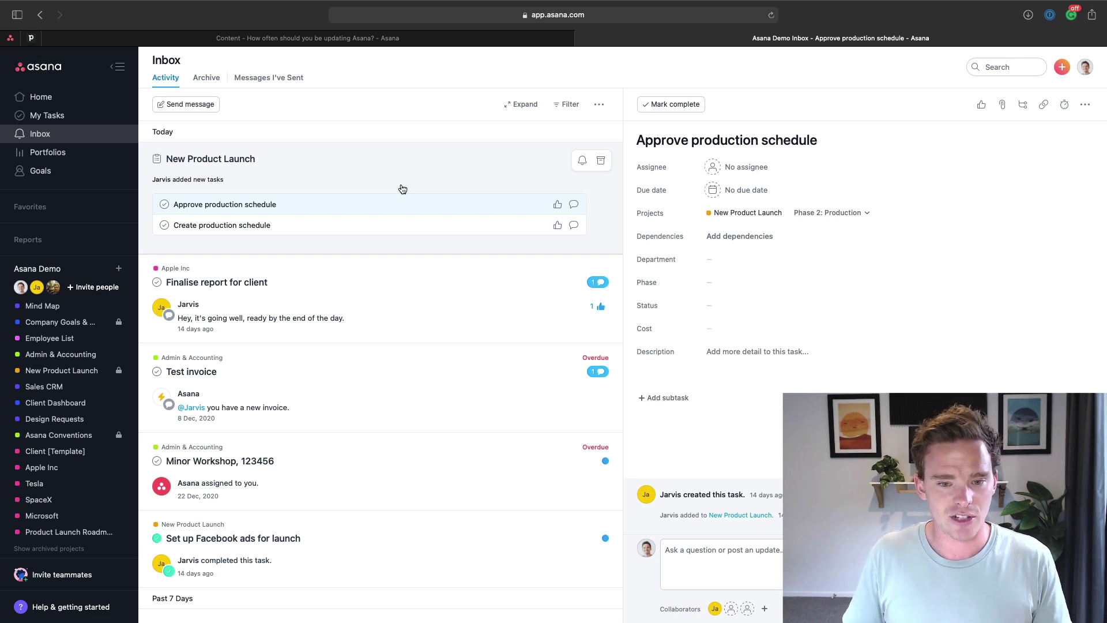
{"action": "scroll", "coordinate": [403, 189], "scroll_direction": "down", "scroll_amount": 5}
{"action": "left_click", "coordinate": [356, 553]}
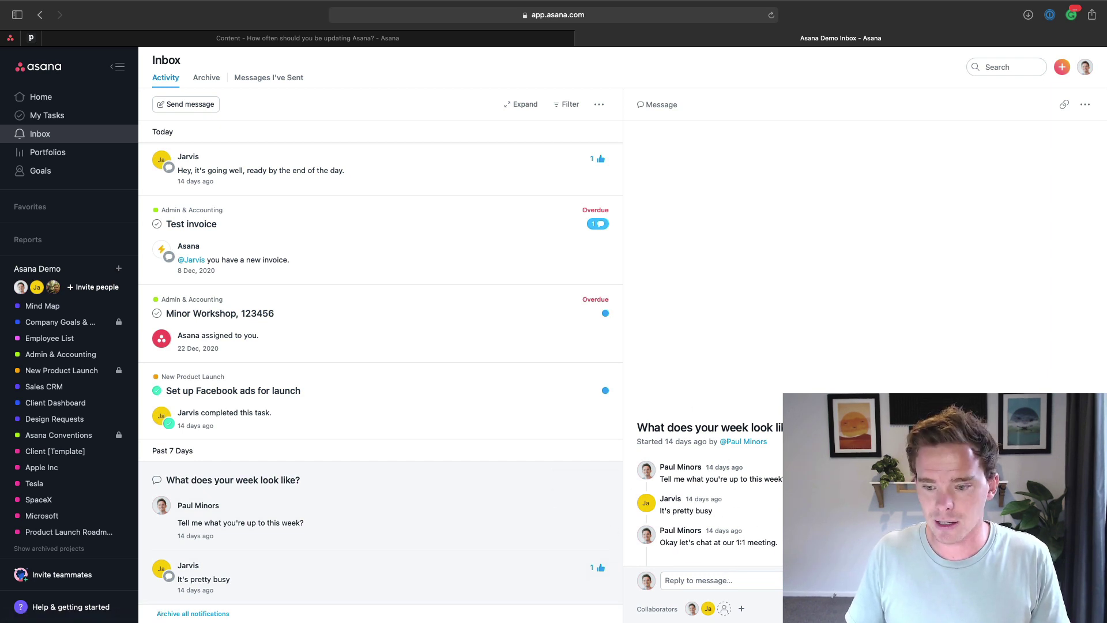
{"action": "left_click", "coordinate": [600, 479]}
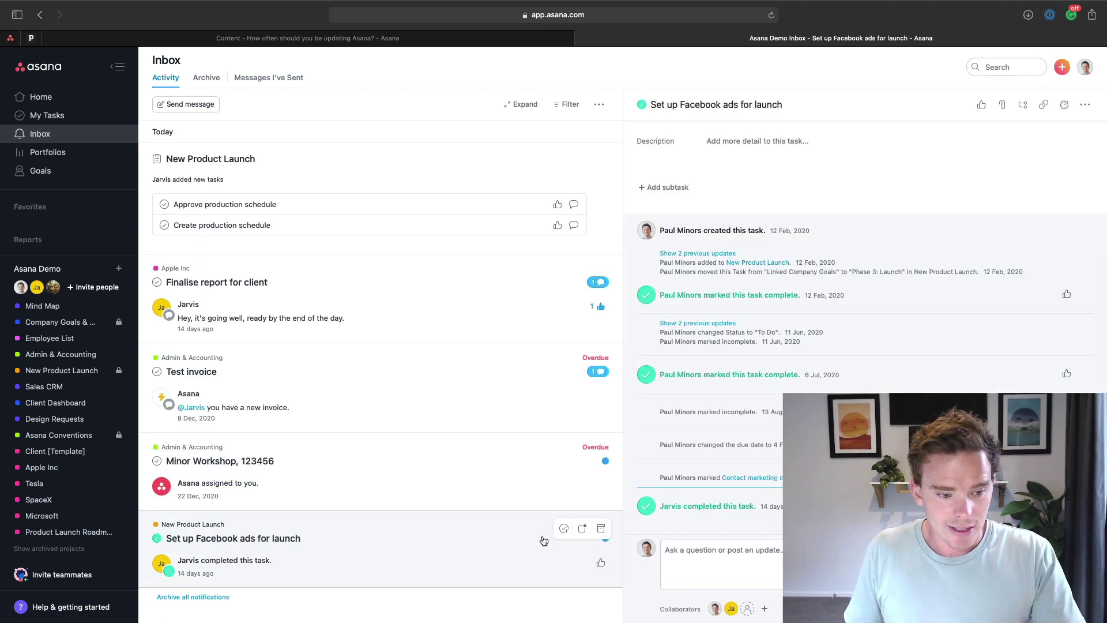
{"action": "left_click", "coordinate": [601, 562]}
{"action": "left_click", "coordinate": [601, 528]}
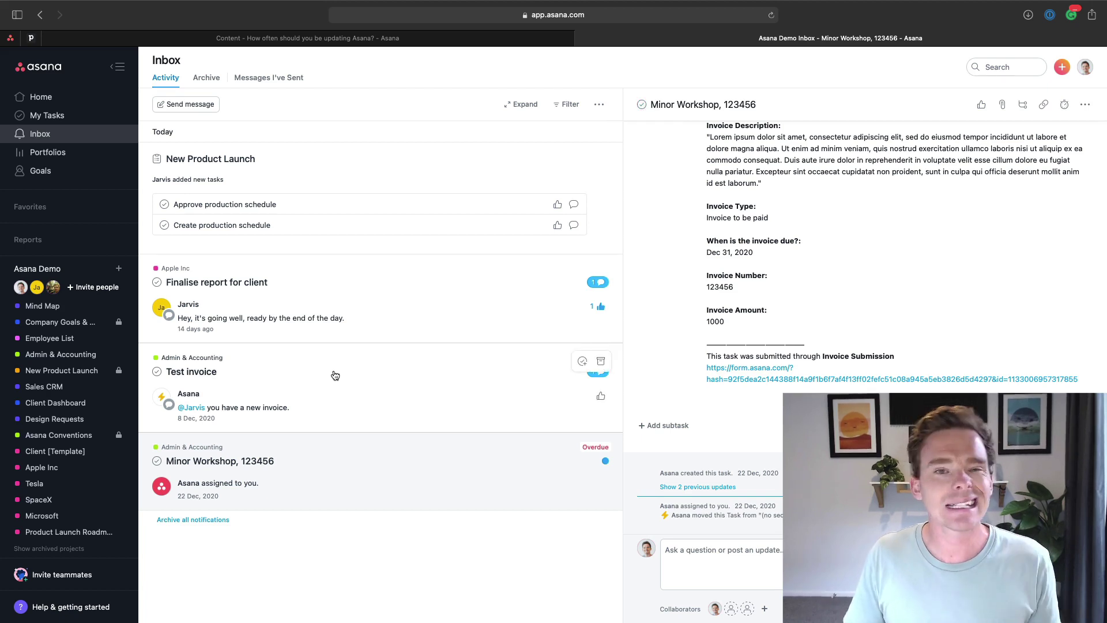
Start a status update from the New Product Launch project's overview, review its template sections, and return to the project without posting.
{"action": "left_click", "coordinate": [86, 370]}
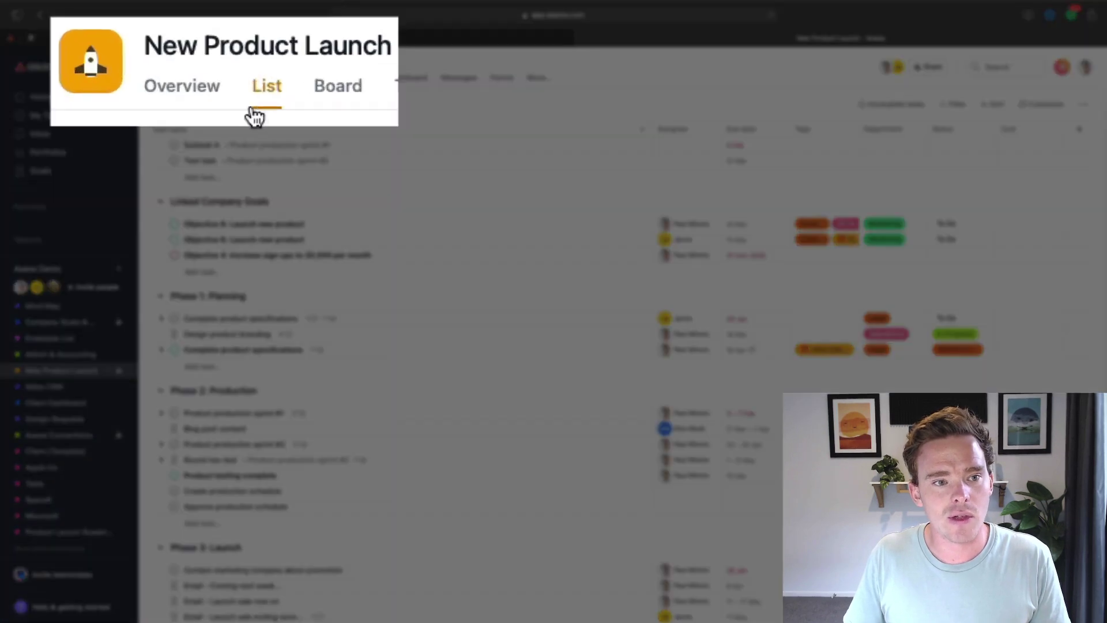
{"action": "left_click", "coordinate": [198, 86]}
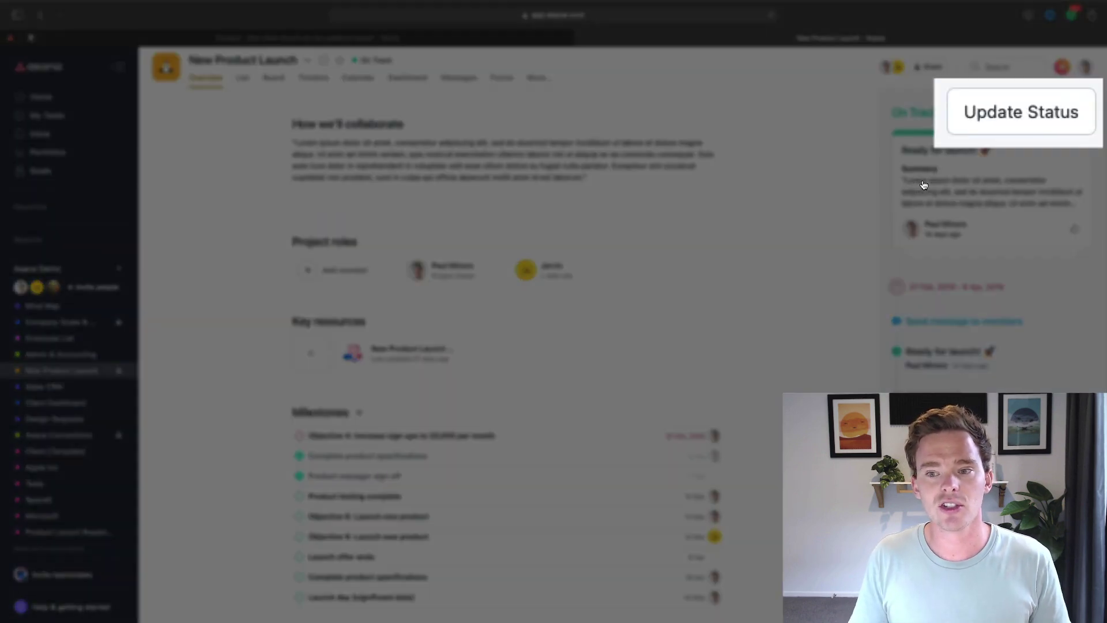
{"action": "left_click", "coordinate": [1033, 118]}
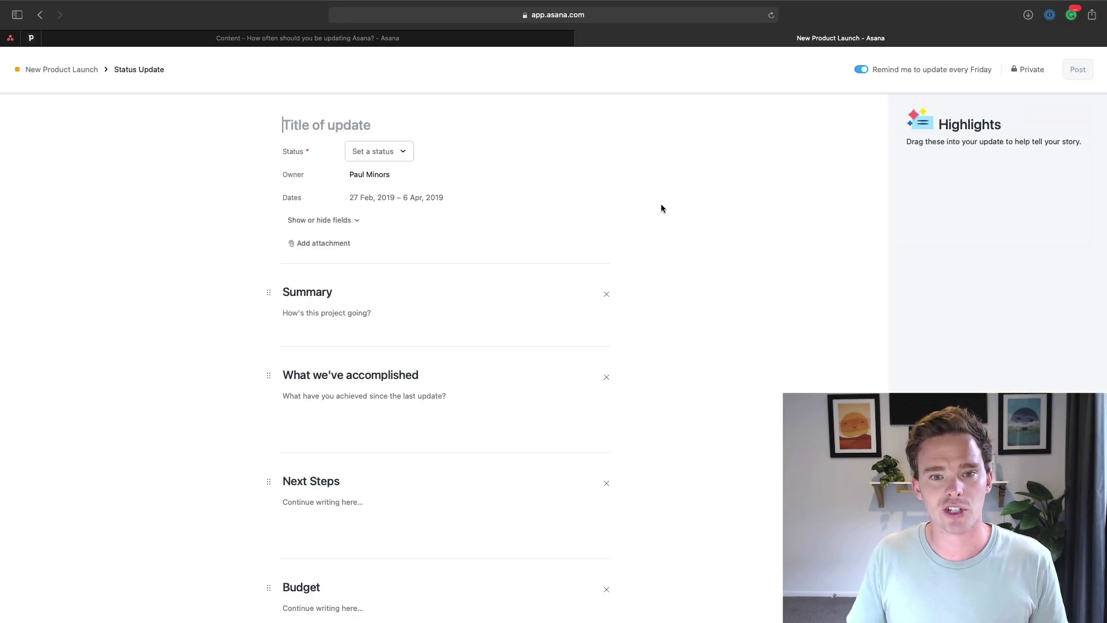
{"action": "scroll", "coordinate": [433, 212], "scroll_direction": "down", "scroll_amount": 3}
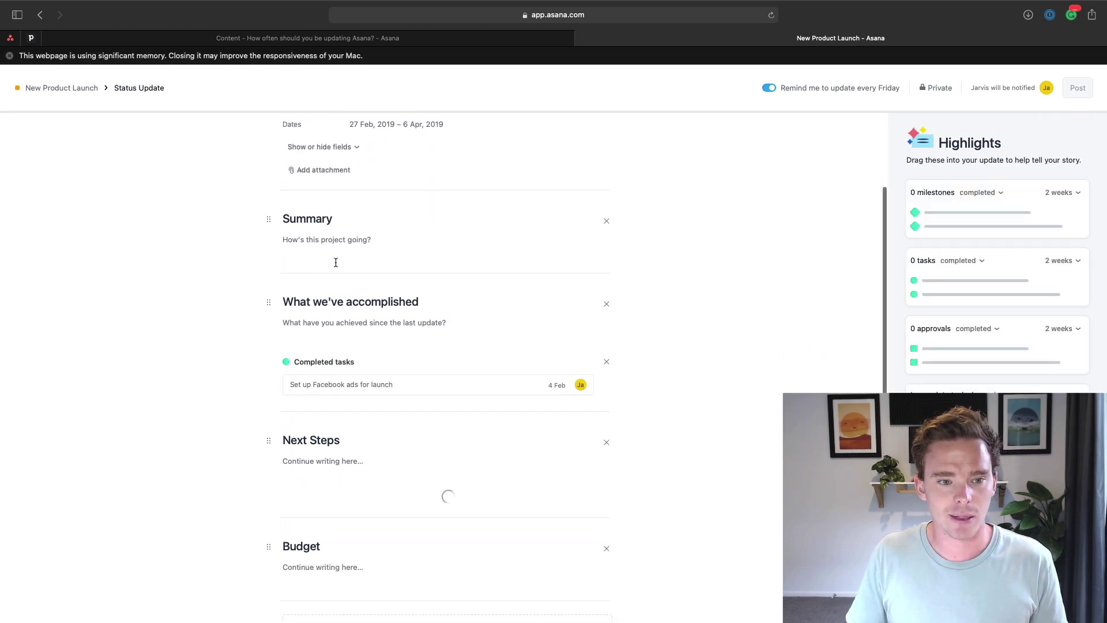
{"action": "scroll", "coordinate": [394, 240], "scroll_direction": "down", "scroll_amount": 3}
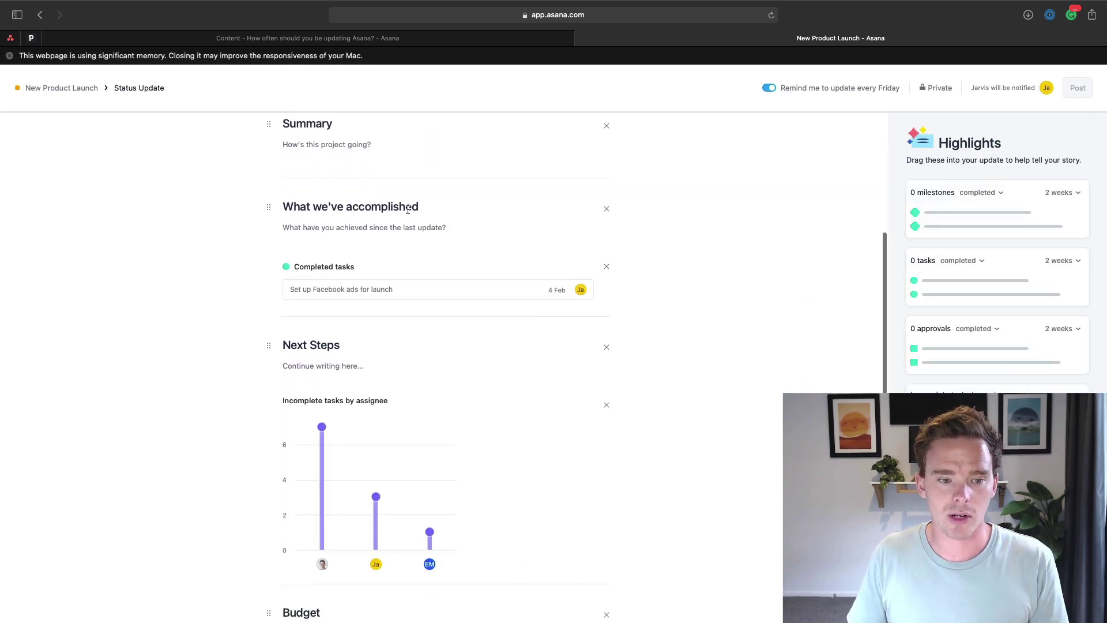
{"action": "scroll", "coordinate": [415, 220], "scroll_direction": "down", "scroll_amount": 4}
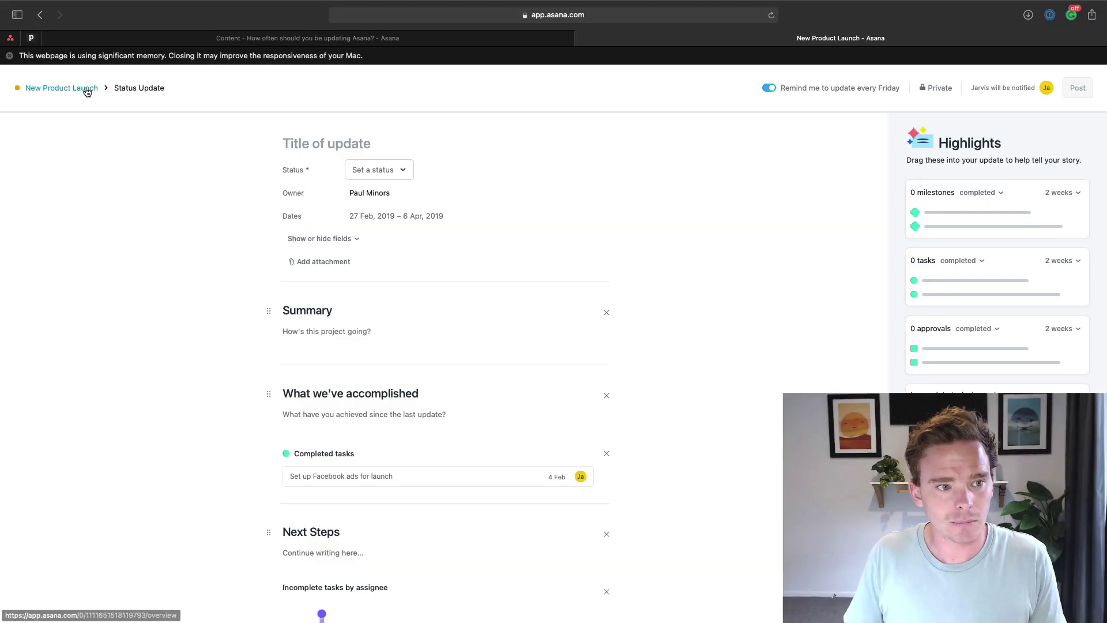
{"action": "left_click", "coordinate": [87, 91]}
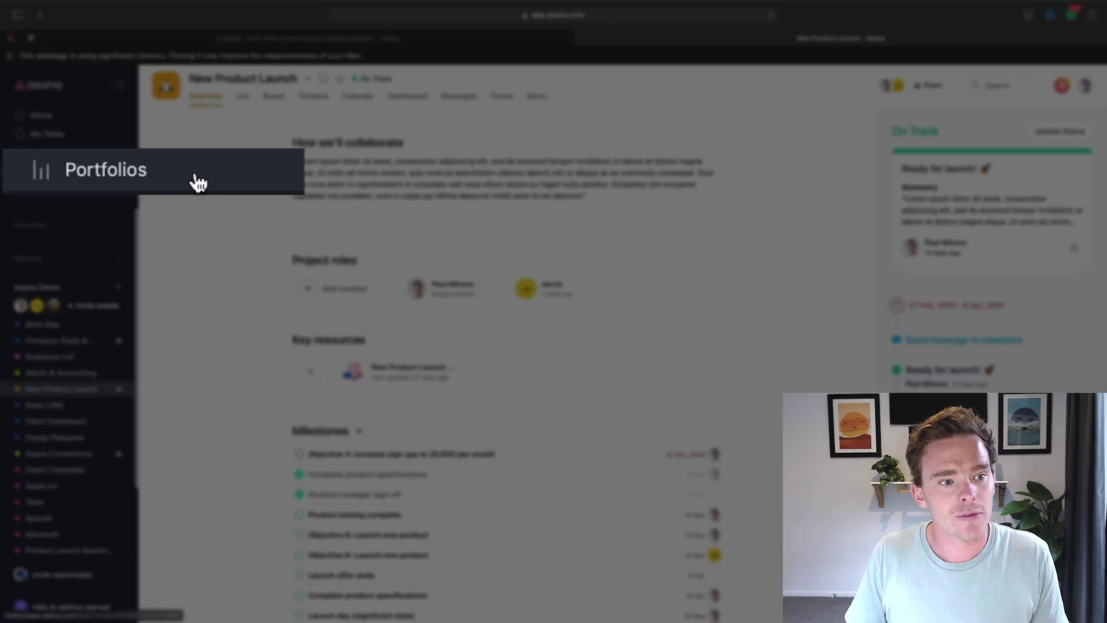
Open the Clients portfolio and view the SpaceX project's latest status details.
{"action": "left_click", "coordinate": [60, 171]}
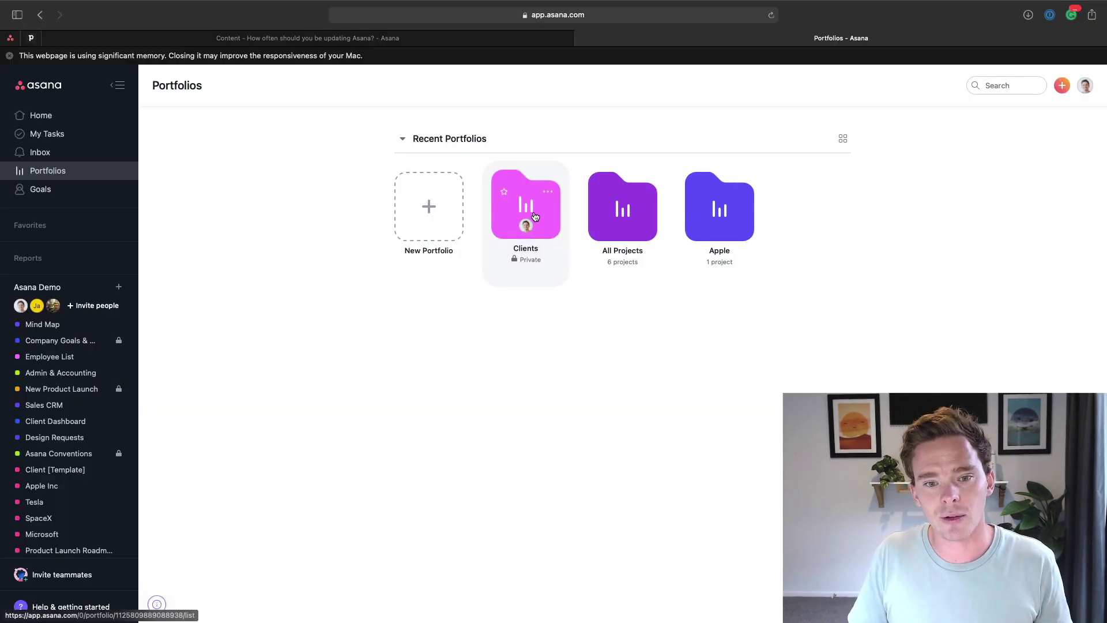
{"action": "left_click", "coordinate": [526, 224]}
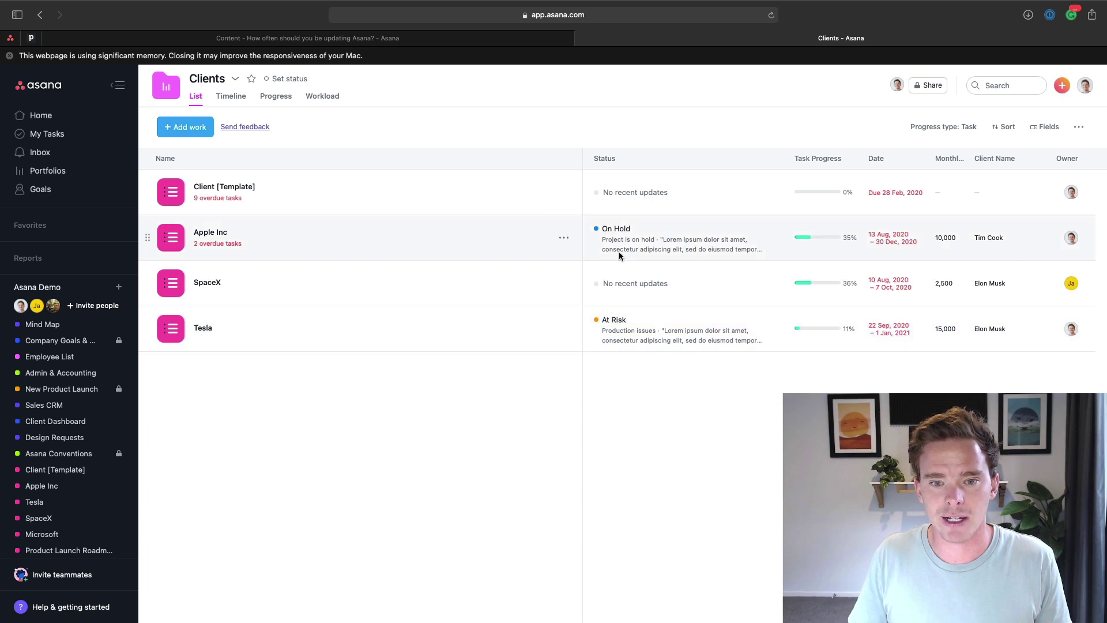
{"action": "left_click", "coordinate": [621, 287]}
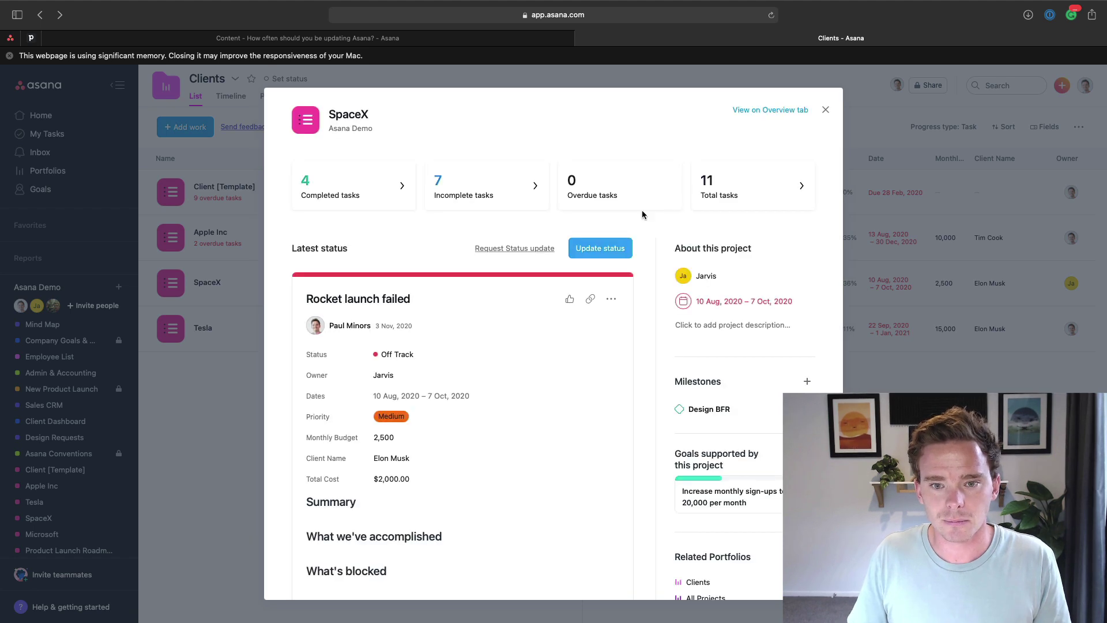
Open a status update request for the SpaceX project and discard the drafted task.
{"action": "left_click", "coordinate": [526, 251]}
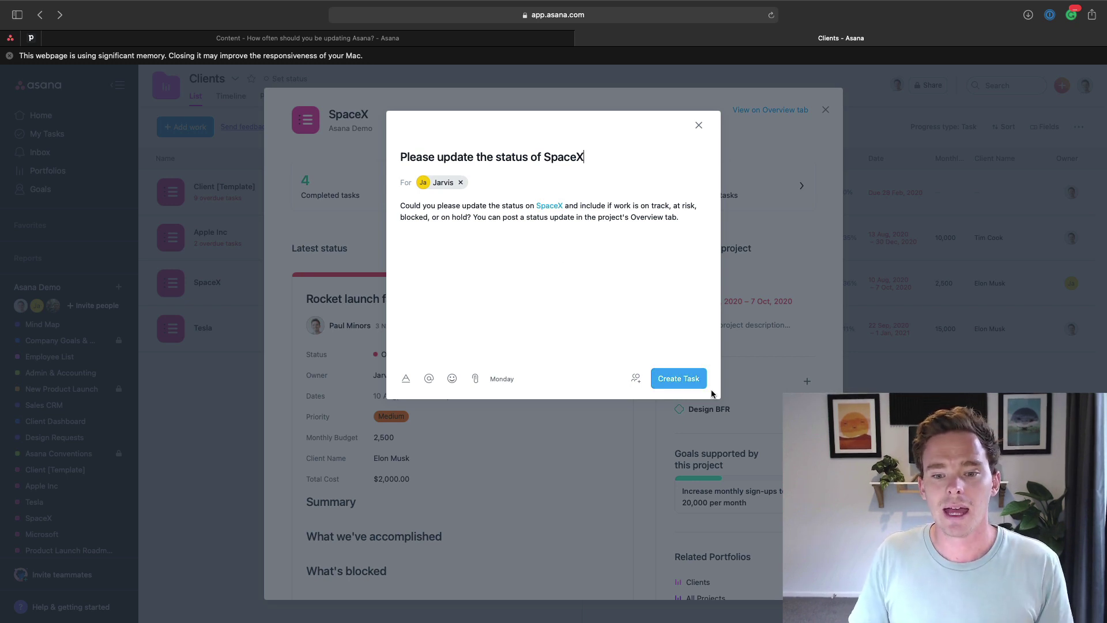
{"action": "left_click", "coordinate": [704, 125]}
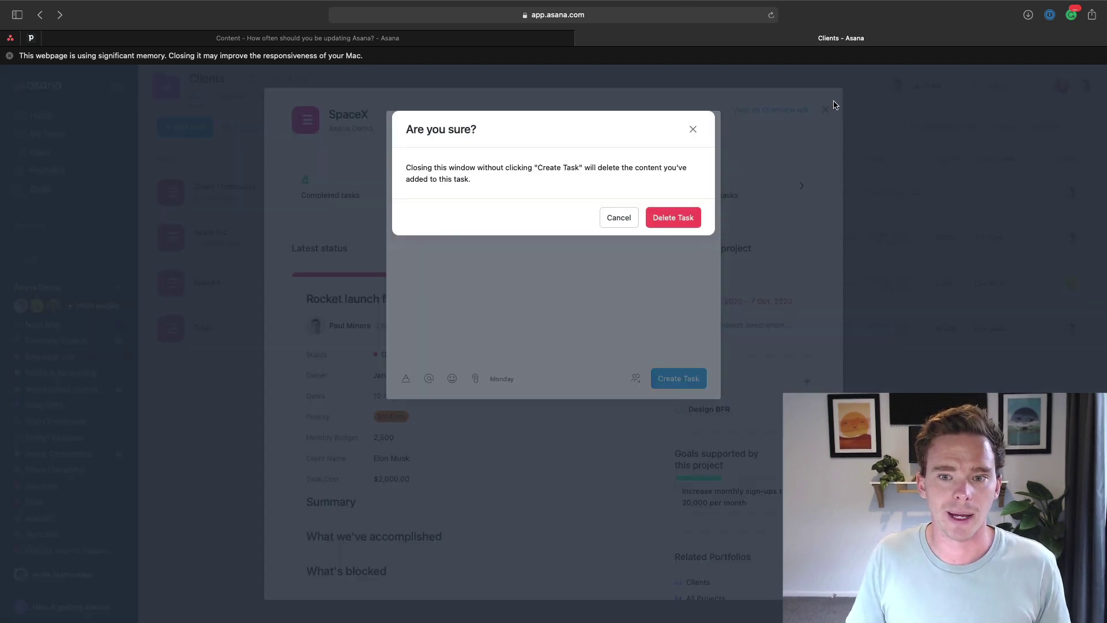
{"action": "left_click", "coordinate": [686, 218]}
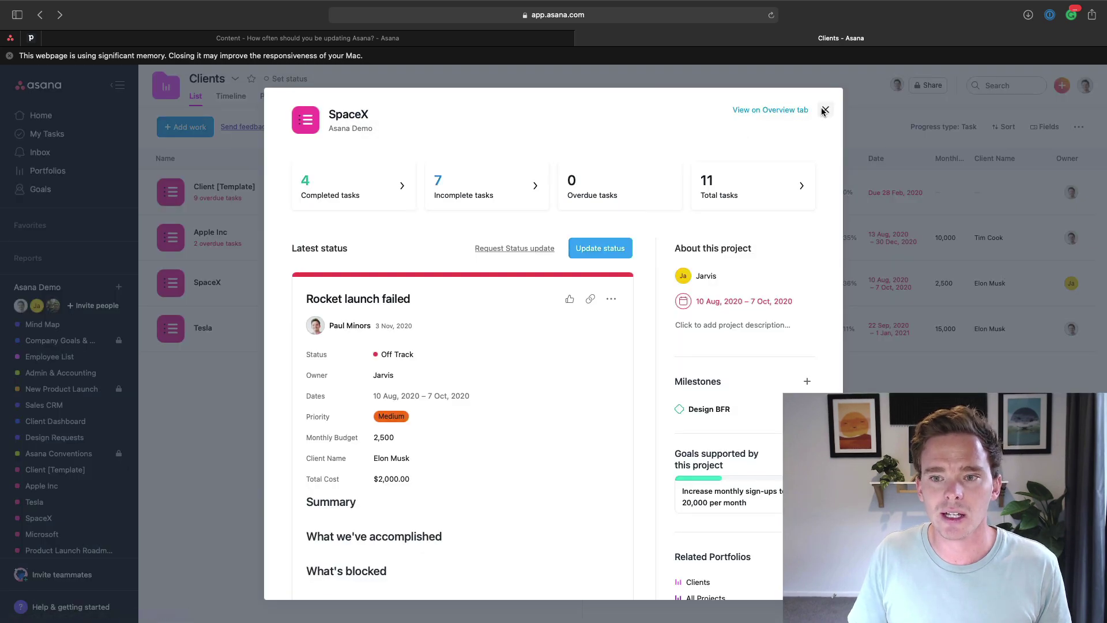
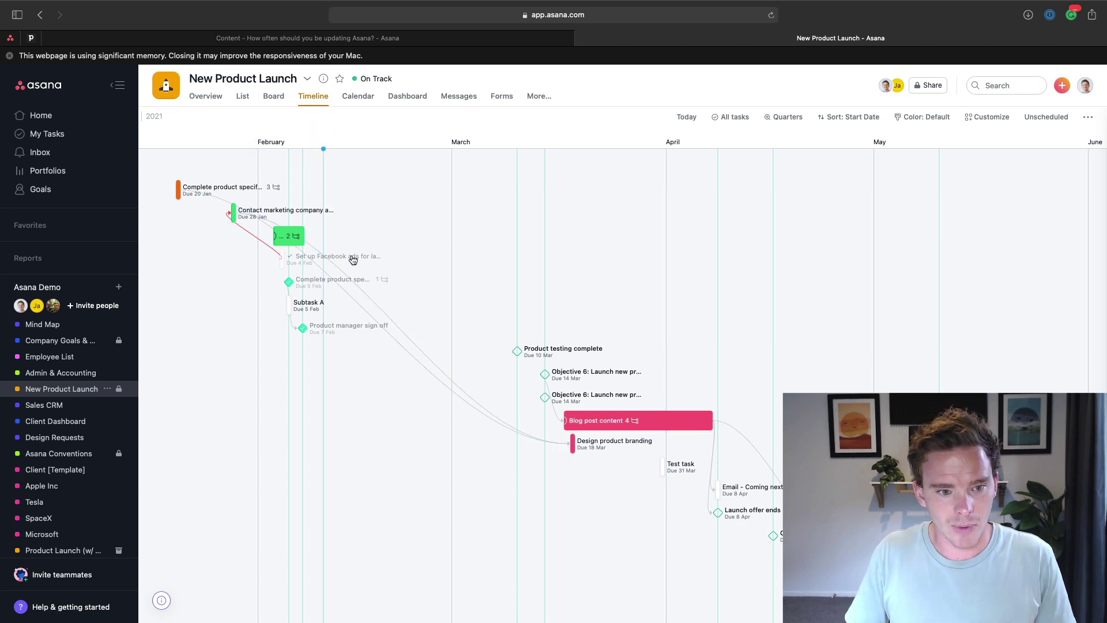
Shift the New Product Launch tasks from 10 Mar onward earlier together, starting Blog post content on 20 Feb, and extend that task to 21 Mar.
{"action": "scroll", "coordinate": [463, 304], "scroll_direction": "down", "scroll_amount": 3}
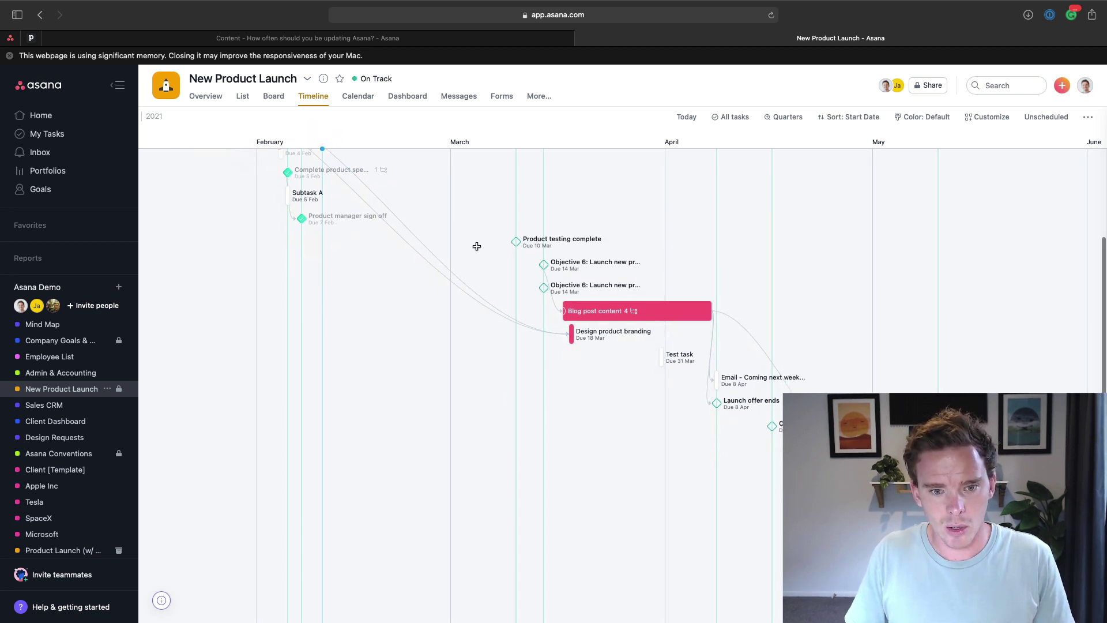
{"action": "left_click_drag", "start_coordinate": [477, 210], "coordinate": [989, 556]}
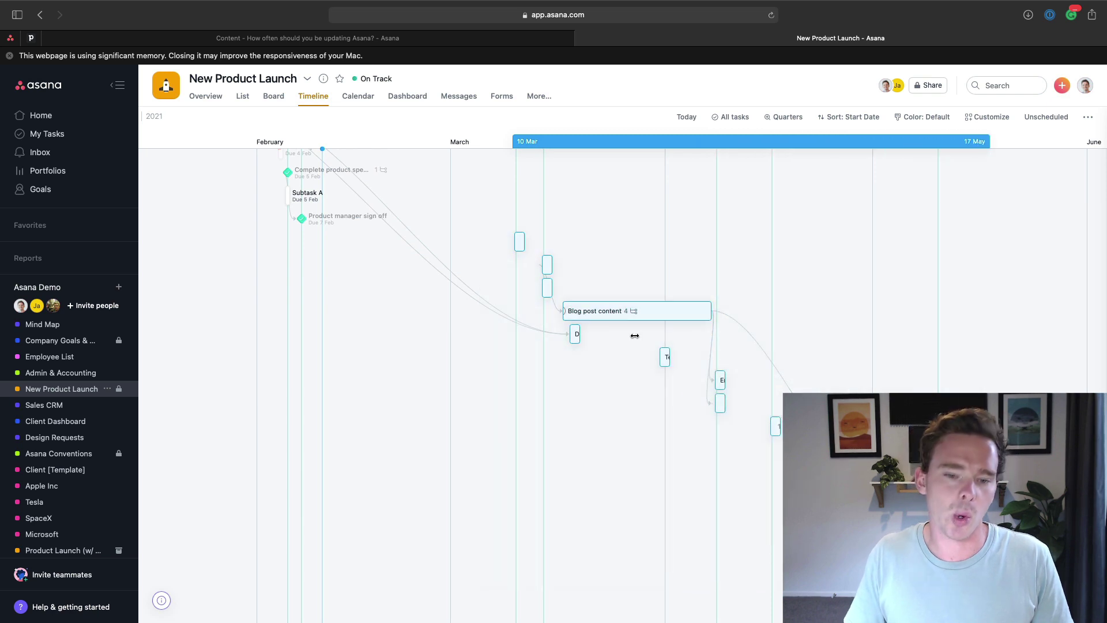
{"action": "scroll", "coordinate": [606, 306], "scroll_direction": "up", "scroll_amount": 3}
{"action": "left_click_drag", "start_coordinate": [520, 350], "coordinate": [344, 349]}
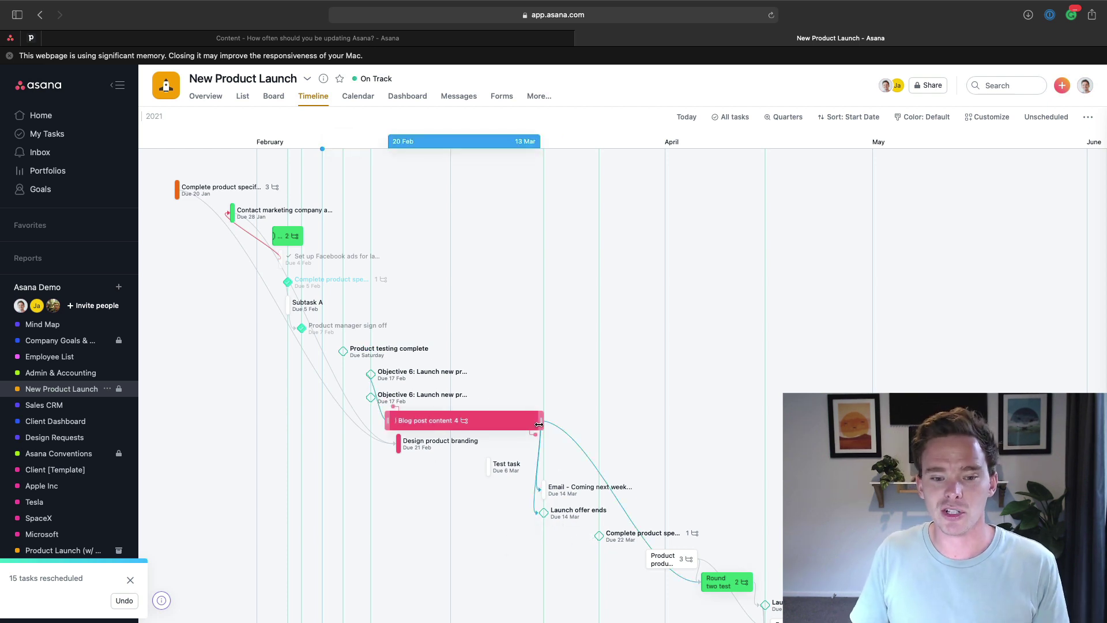
{"action": "left_click_drag", "start_coordinate": [538, 421], "coordinate": [599, 425]}
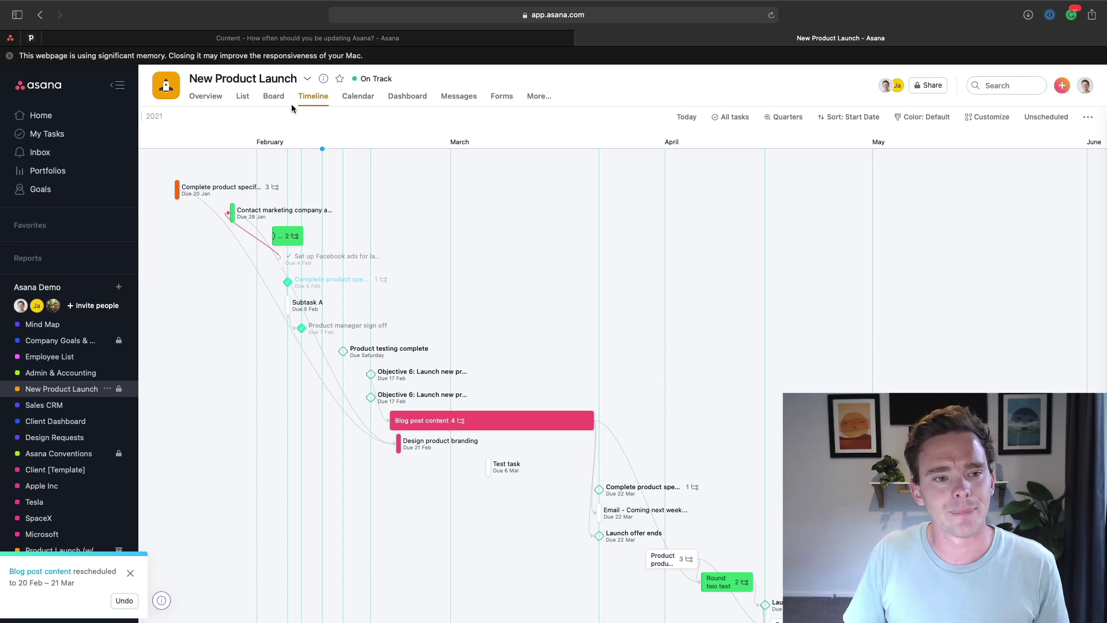
Check the New Product Launch tasks as a list, and view the project timeline at the Quarters zoom level.
{"action": "left_click", "coordinate": [243, 96]}
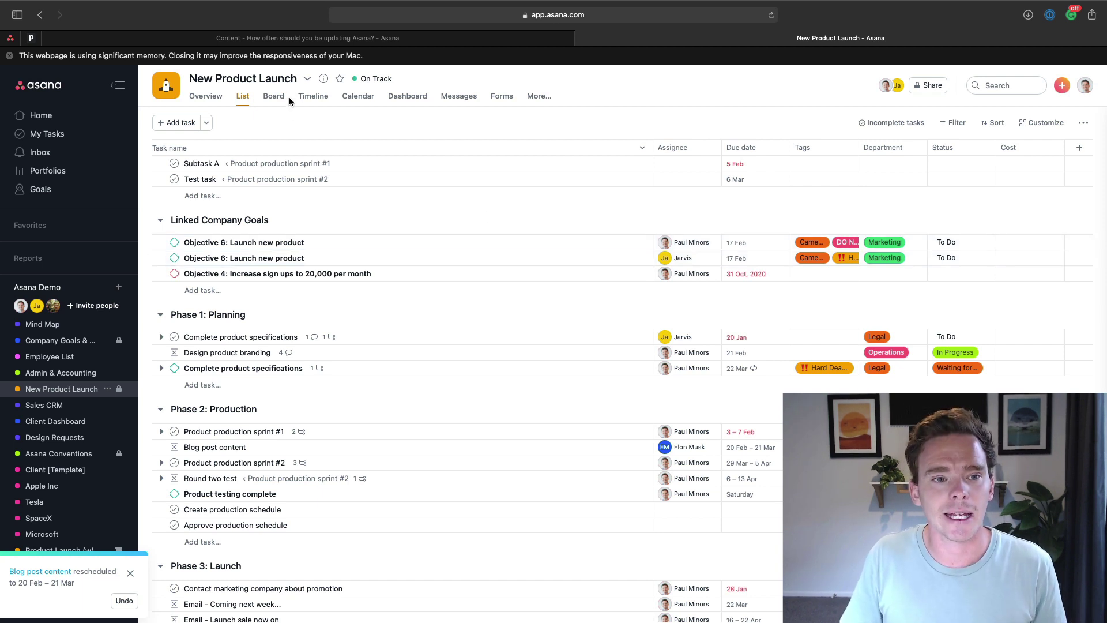
{"action": "left_click", "coordinate": [313, 96]}
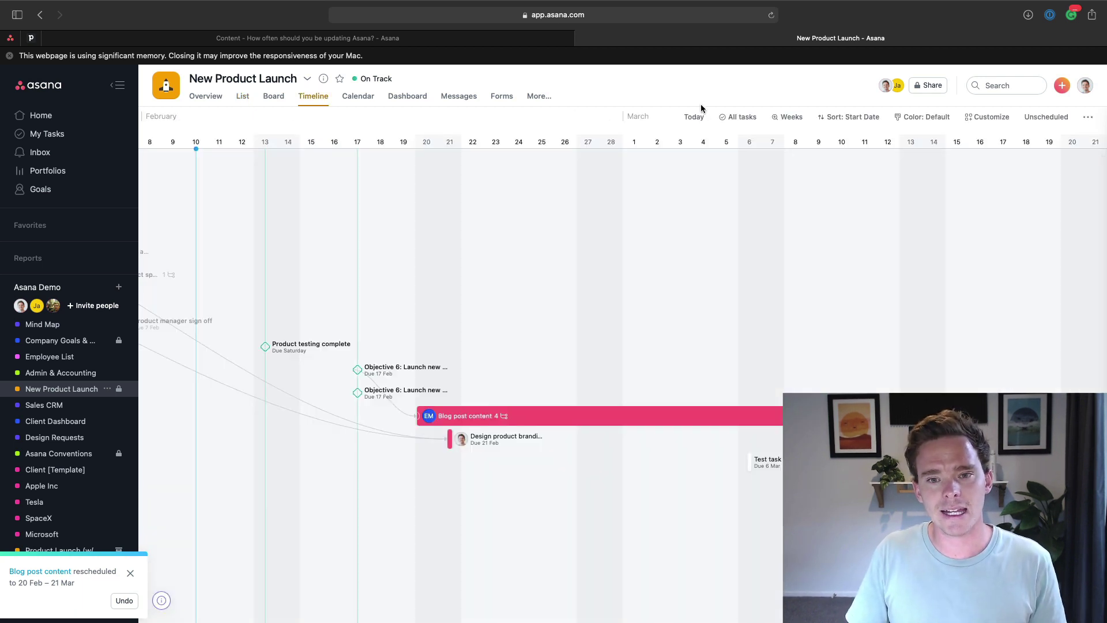
{"action": "left_click", "coordinate": [737, 117]}
{"action": "left_click", "coordinate": [787, 117]}
{"action": "left_click", "coordinate": [766, 196]}
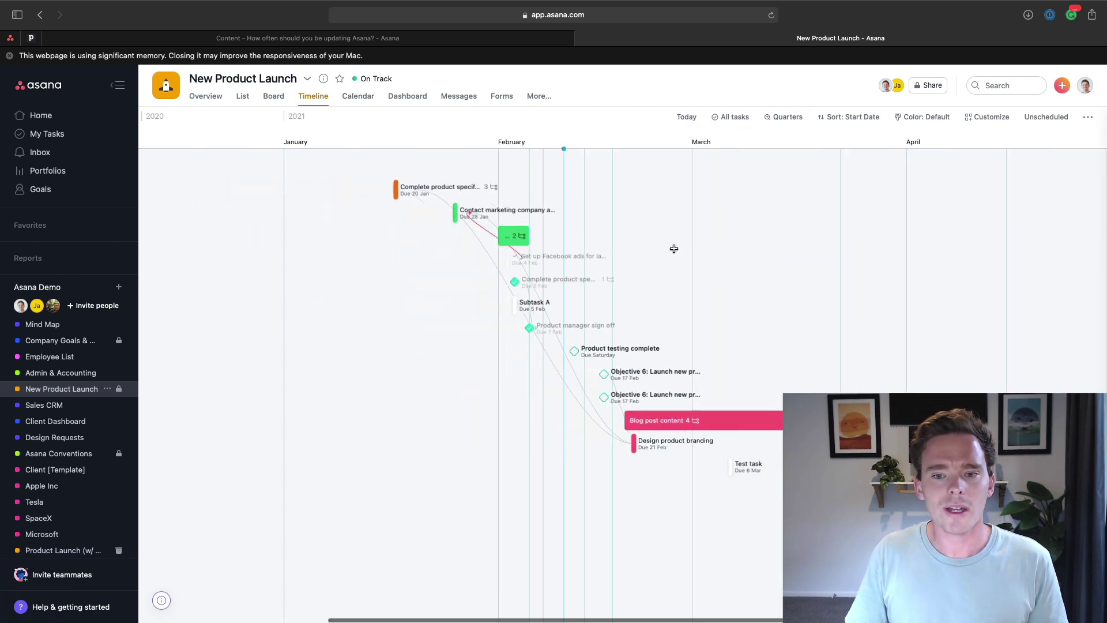
{"action": "scroll", "coordinate": [669, 249], "scroll_direction": "right", "scroll_amount": 6}
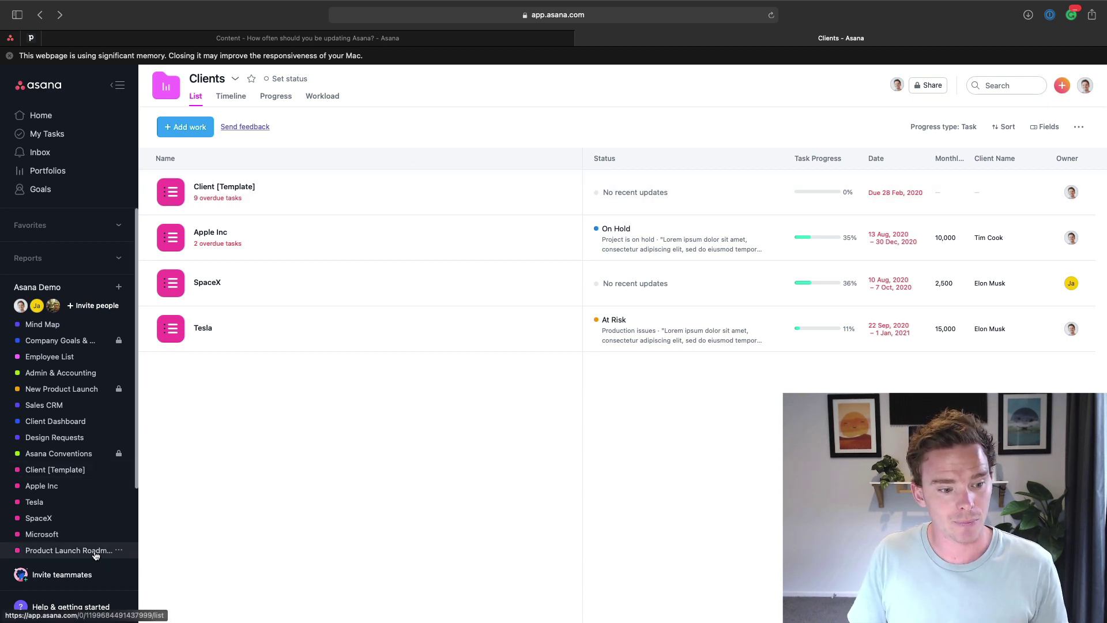
Archive the Product Launch Roadmap project.
{"action": "left_click", "coordinate": [113, 549]}
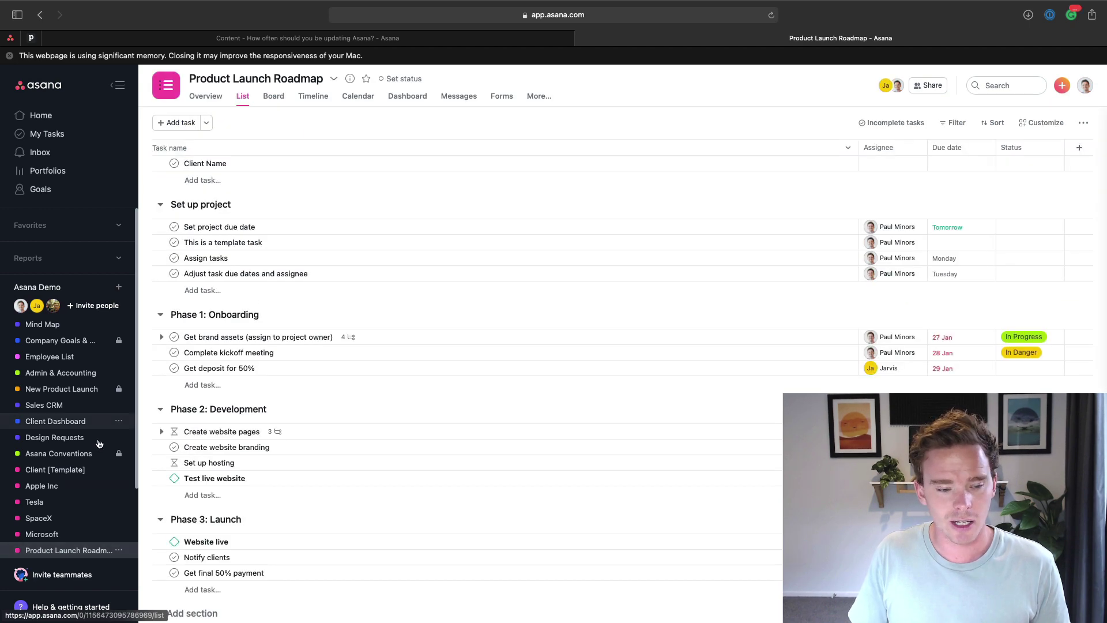
{"action": "left_click", "coordinate": [120, 550]}
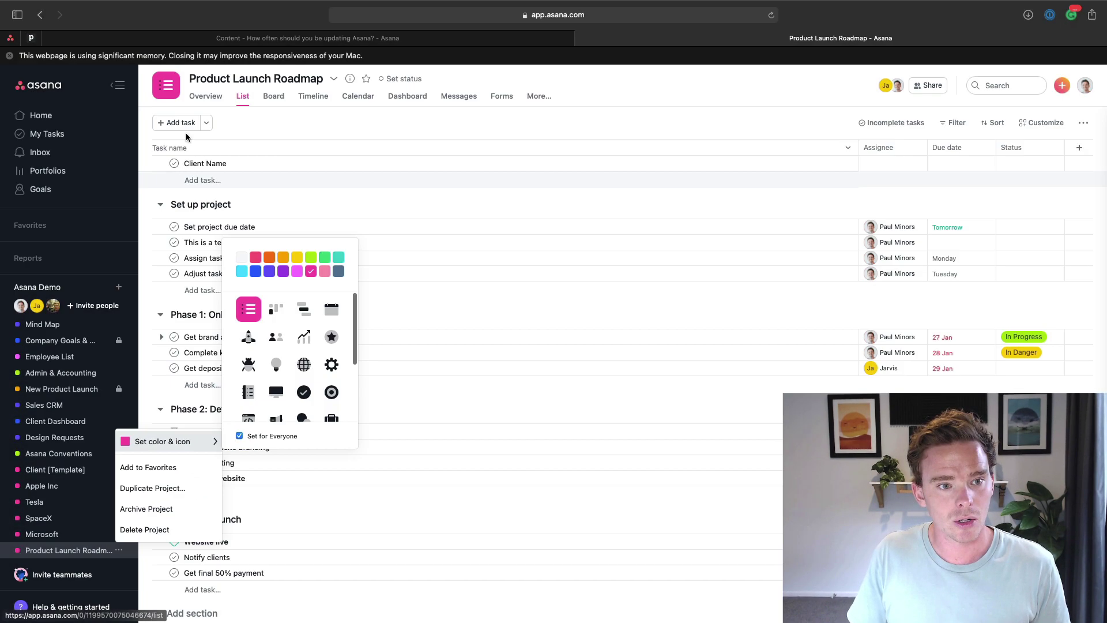
{"action": "left_click", "coordinate": [333, 79]}
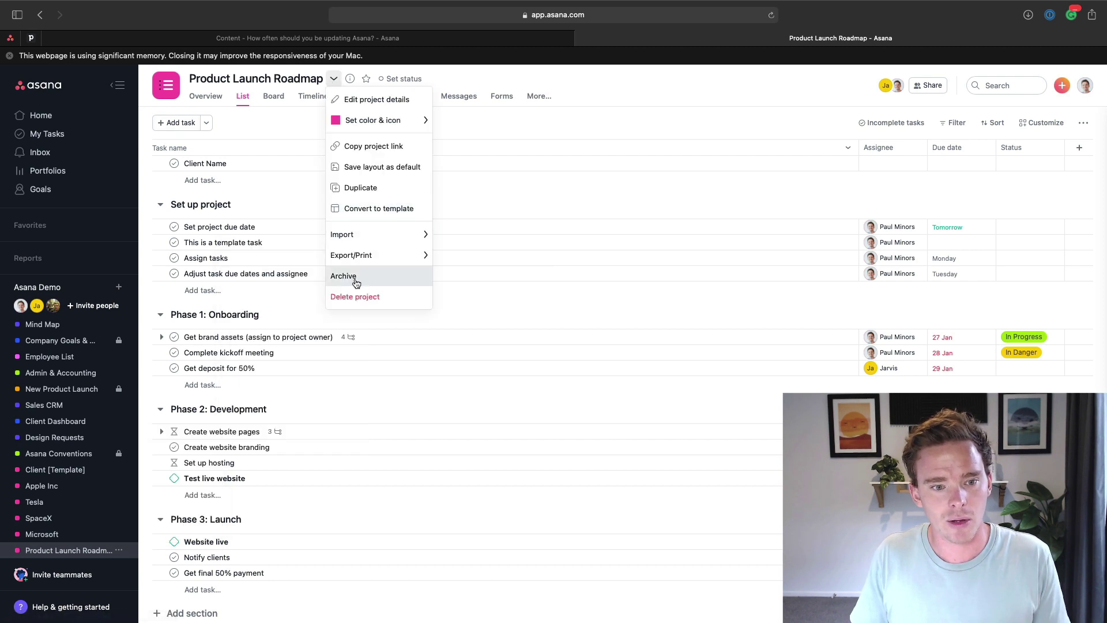
{"action": "left_click", "coordinate": [386, 281]}
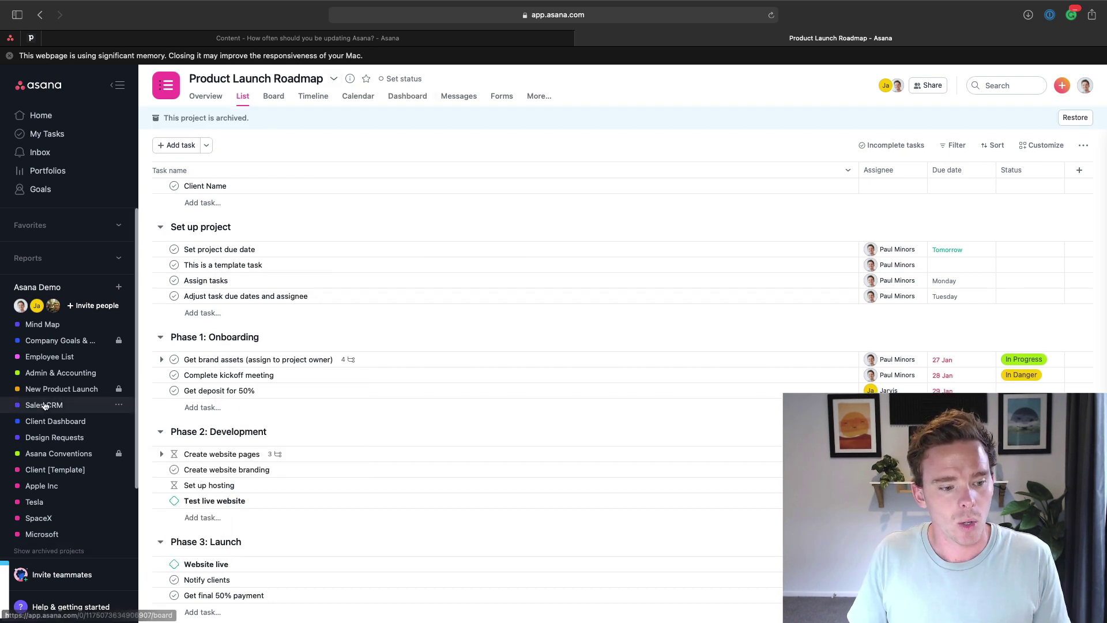
Look over the remaining Asana Demo projects and open the team's goals list.
{"action": "scroll", "coordinate": [65, 489], "scroll_direction": "down", "scroll_amount": 3}
{"action": "scroll", "coordinate": [65, 489], "scroll_direction": "down", "scroll_amount": 3}
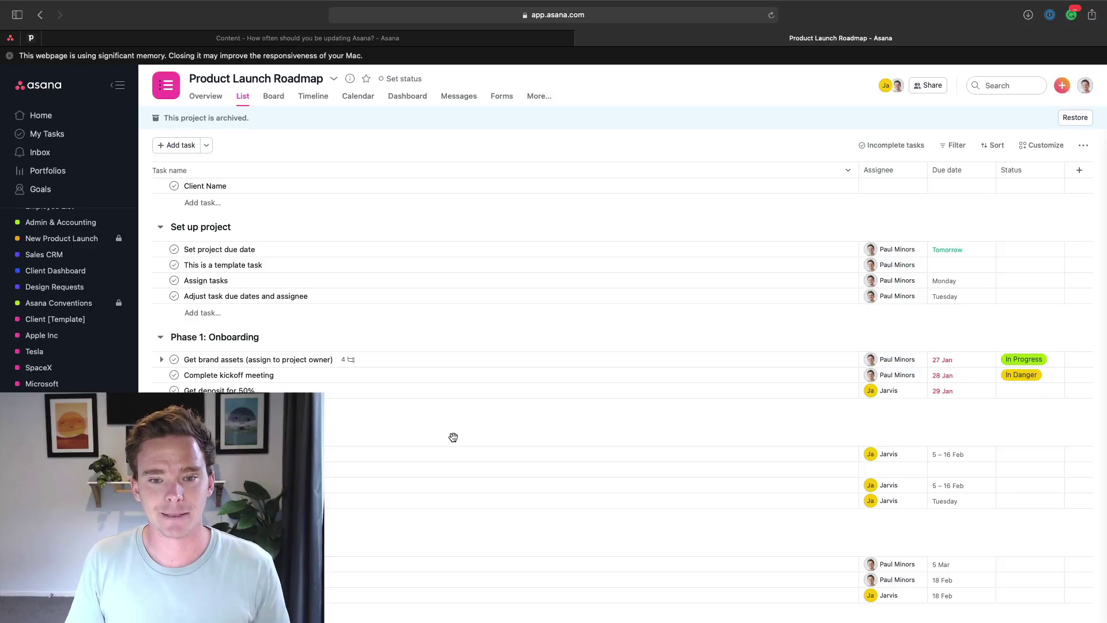
{"action": "left_click", "coordinate": [79, 188]}
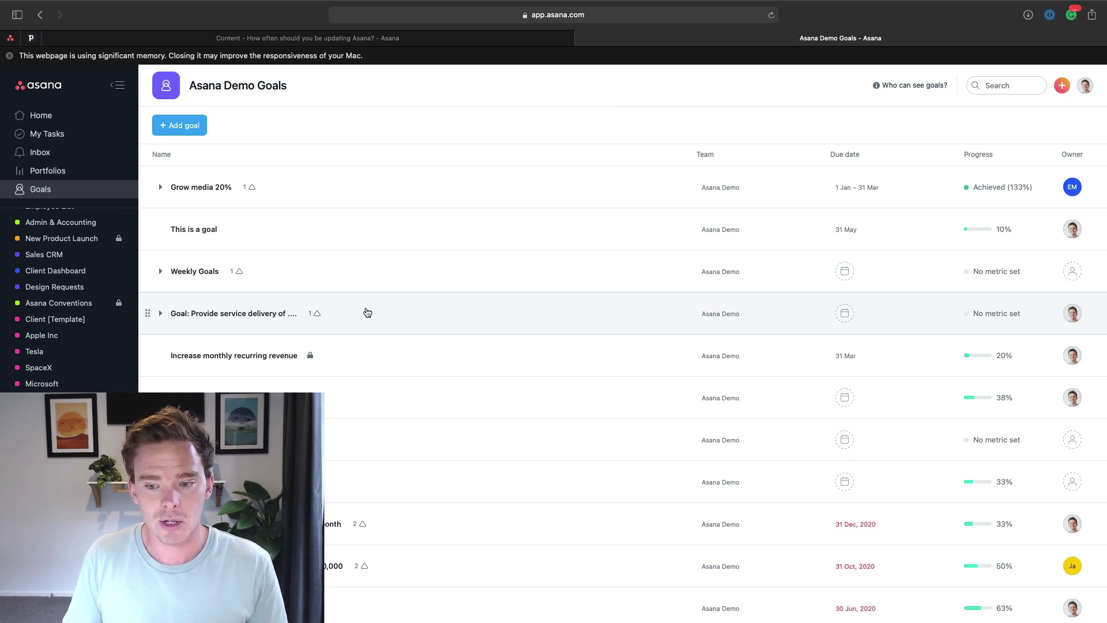
Update the current progress of the goal "Increase monthly sign-ups to 20,000 per month" to 12,000 and save it.
{"action": "scroll", "coordinate": [431, 477], "scroll_direction": "down", "scroll_amount": 2}
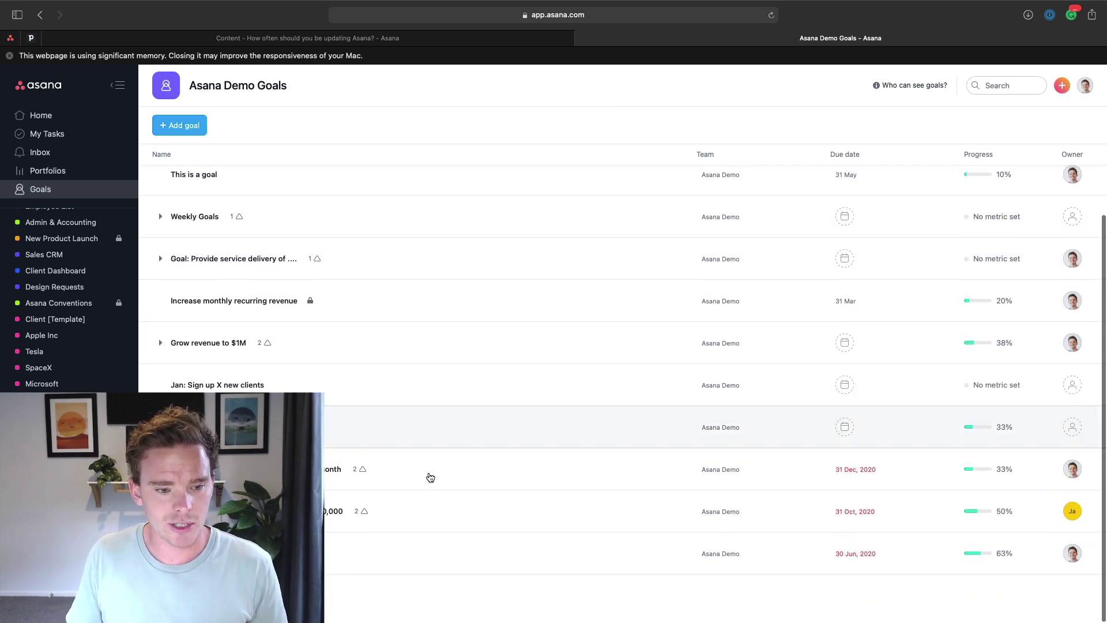
{"action": "left_click", "coordinate": [433, 477]}
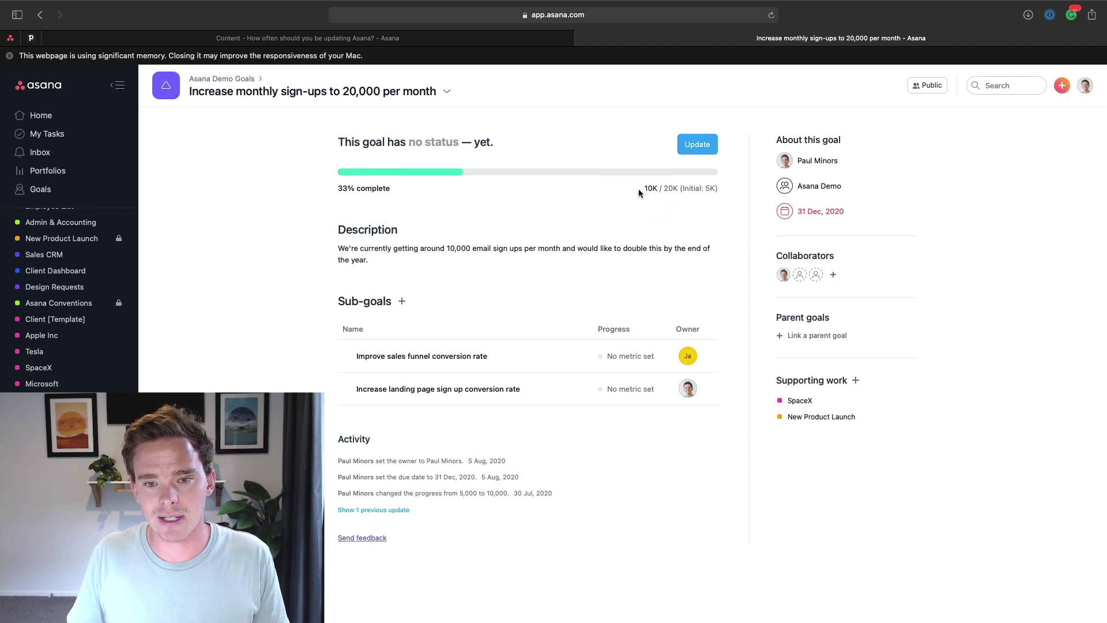
{"action": "mouse_move", "coordinate": [650, 190]}
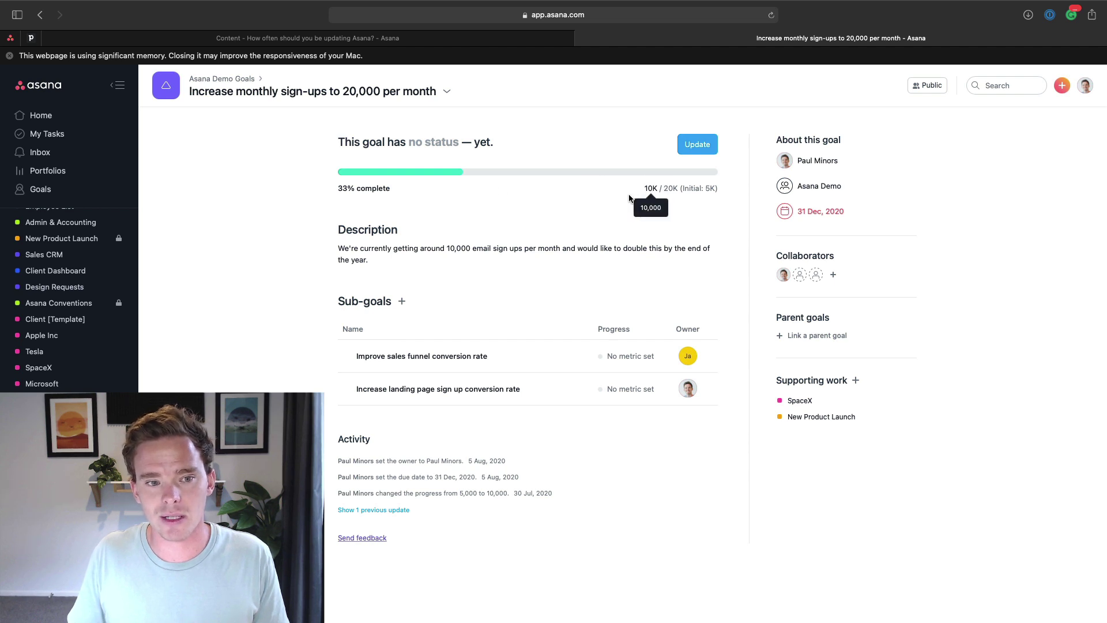
{"action": "left_click", "coordinate": [696, 145]}
{"action": "left_click", "coordinate": [517, 177]}
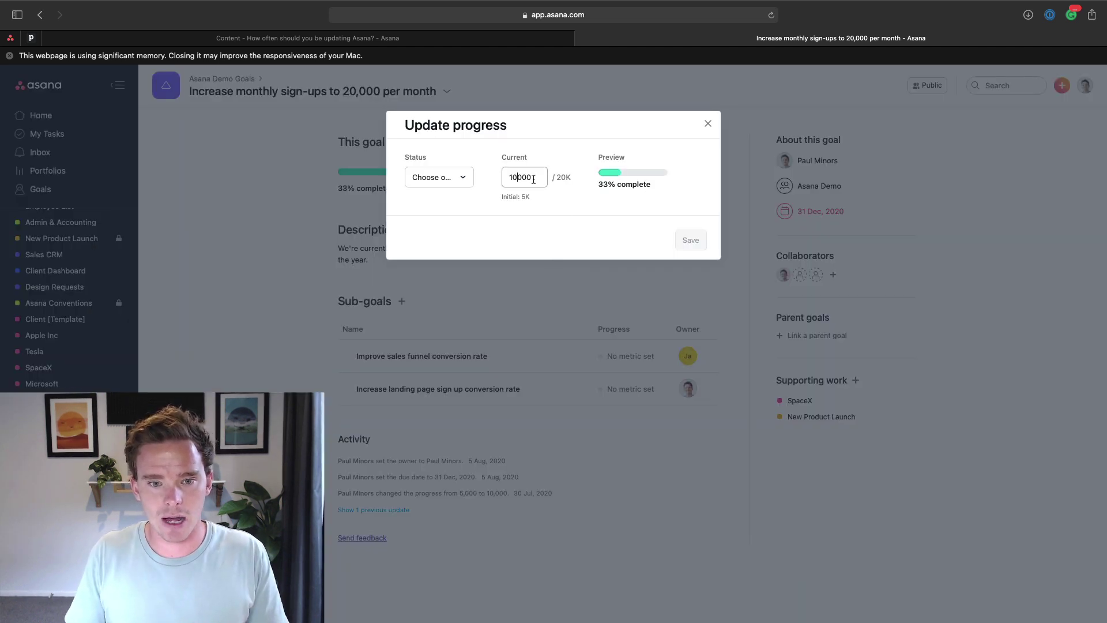
{"action": "key", "text": "BackSpace"}
{"action": "type", "text": "2"}
{"action": "left_click", "coordinate": [694, 242]}
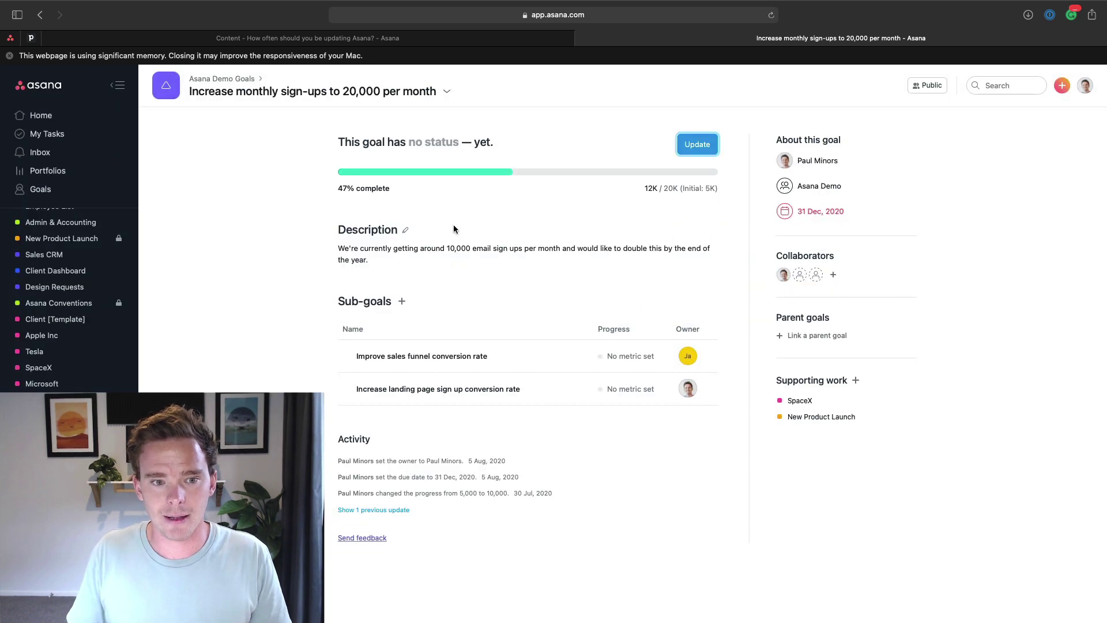
Return to the Asana Demo goals list and review the goals' progress, including the monthly sign-ups goal.
{"action": "left_click", "coordinate": [61, 191]}
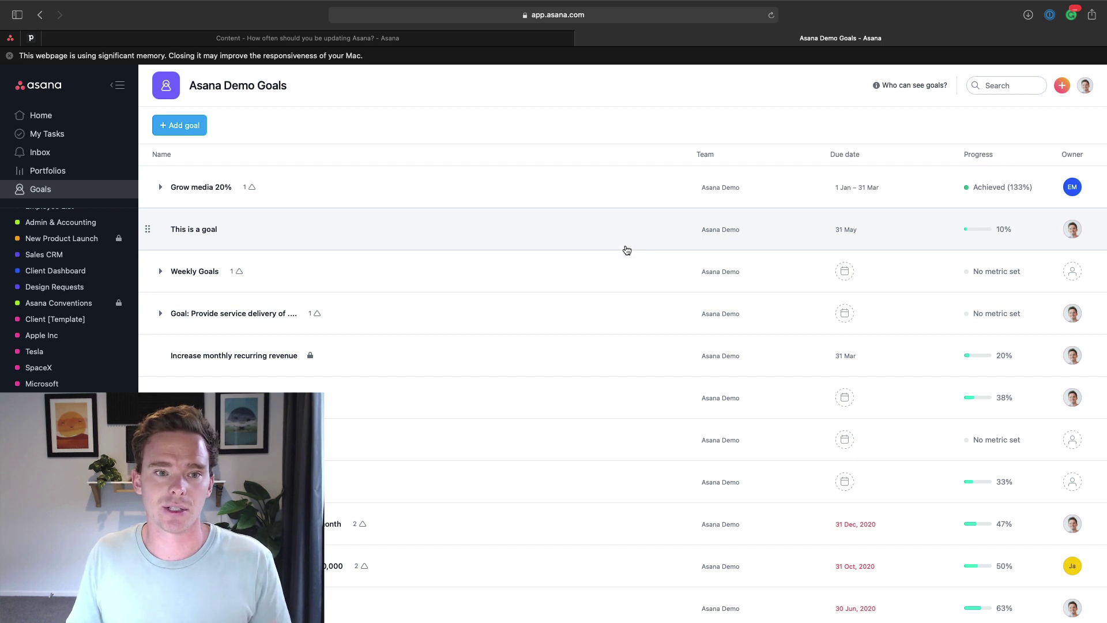
{"action": "scroll", "coordinate": [627, 250], "scroll_direction": "down", "scroll_amount": 2}
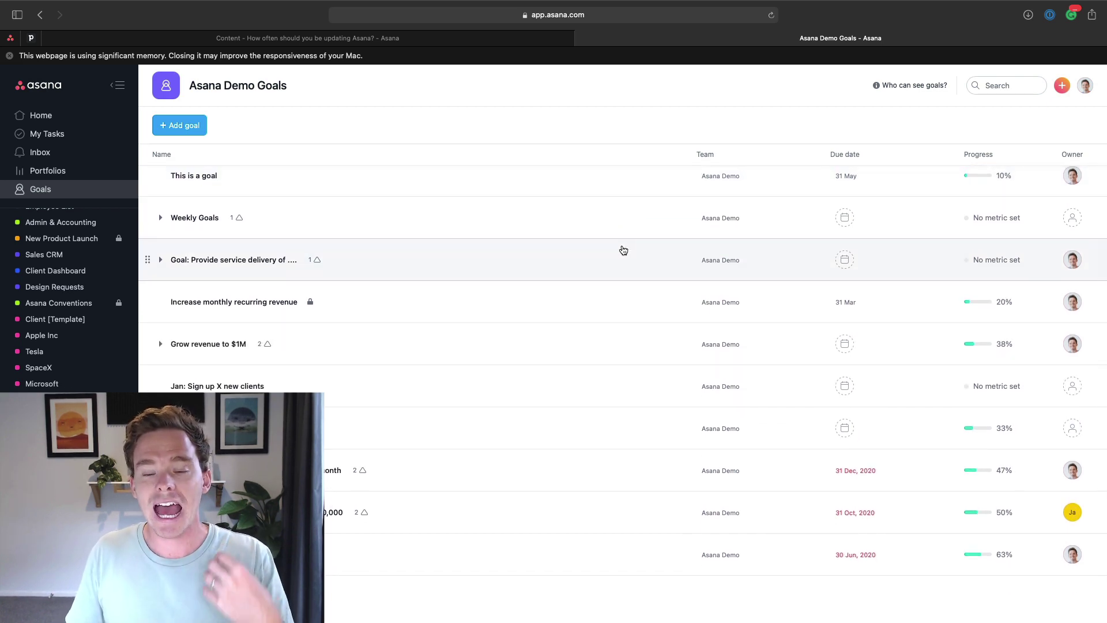
{"action": "scroll", "coordinate": [617, 252], "scroll_direction": "up", "scroll_amount": 2}
{"action": "scroll", "coordinate": [625, 254], "scroll_direction": "down", "scroll_amount": 2}
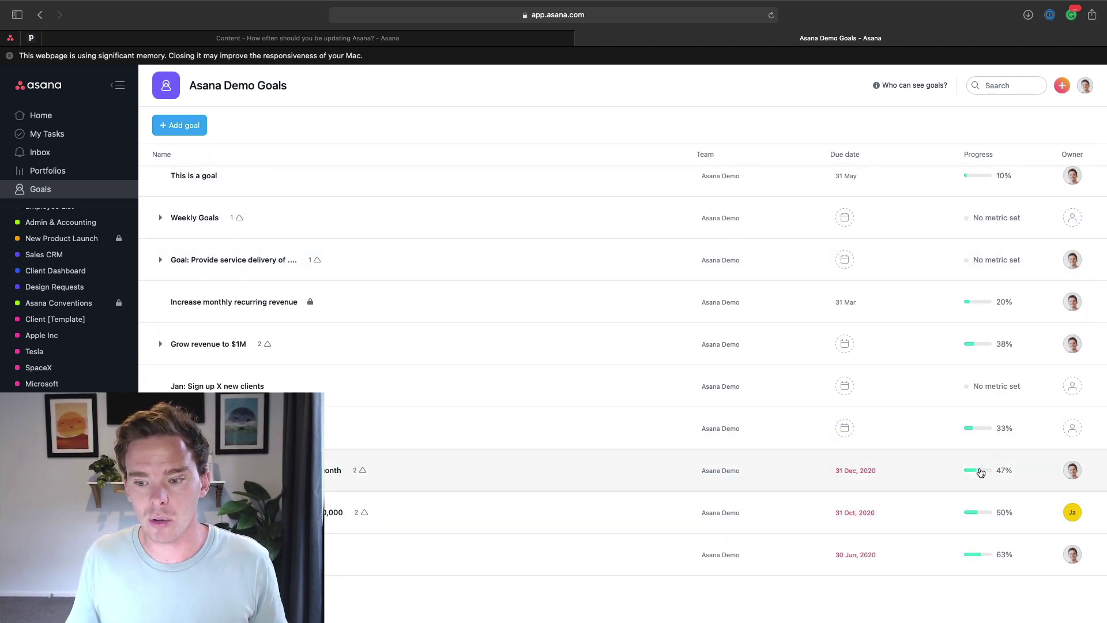
{"action": "mouse_move", "coordinate": [981, 473]}
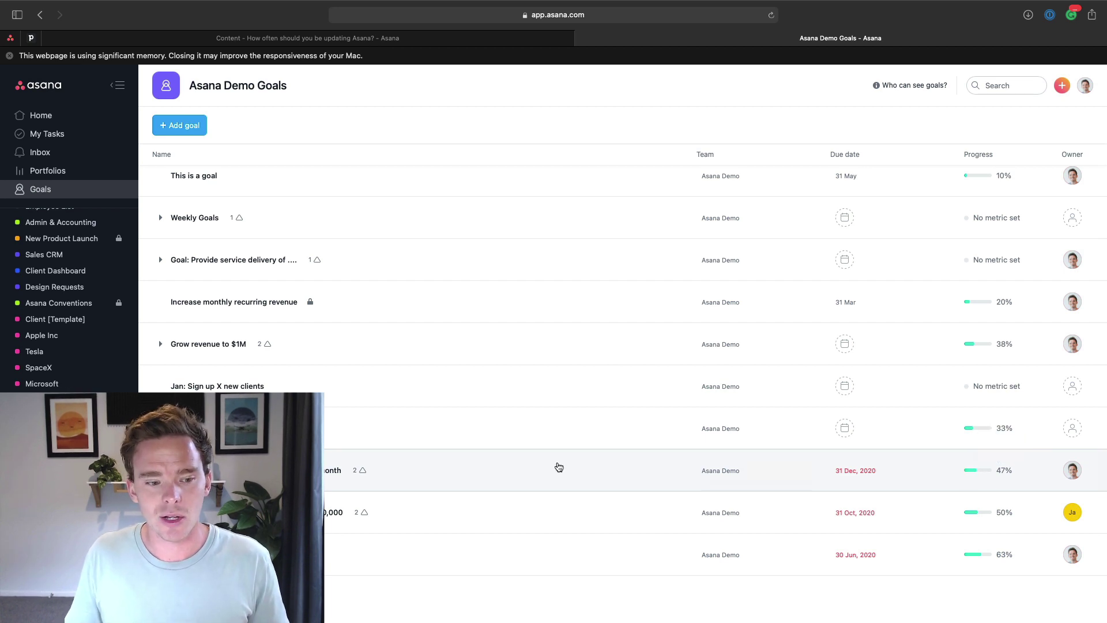
Reopen the monthly sign-ups goal, view its sub-goal "Improve sales funnel conversion rate", and return to the parent goal.
{"action": "left_click", "coordinate": [468, 470]}
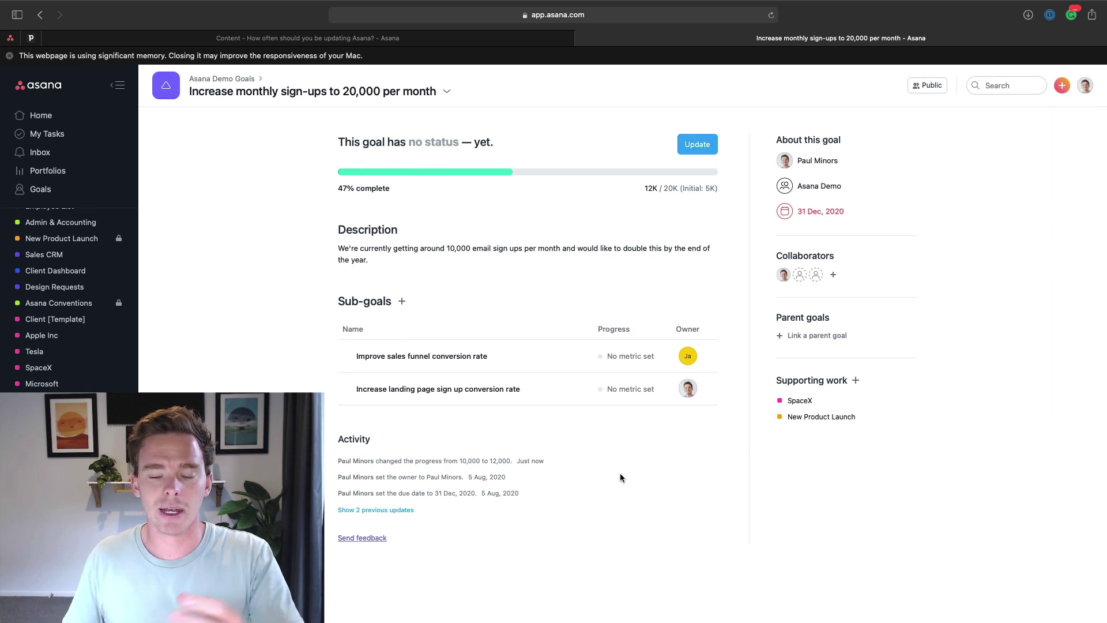
{"action": "left_click", "coordinate": [490, 356]}
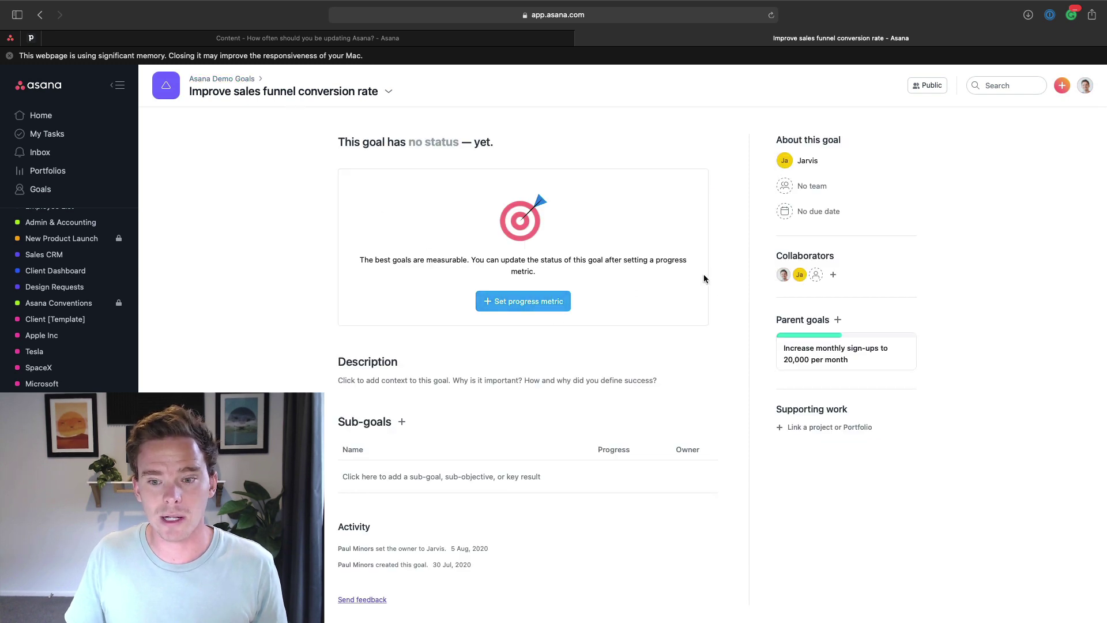
{"action": "left_click", "coordinate": [807, 350]}
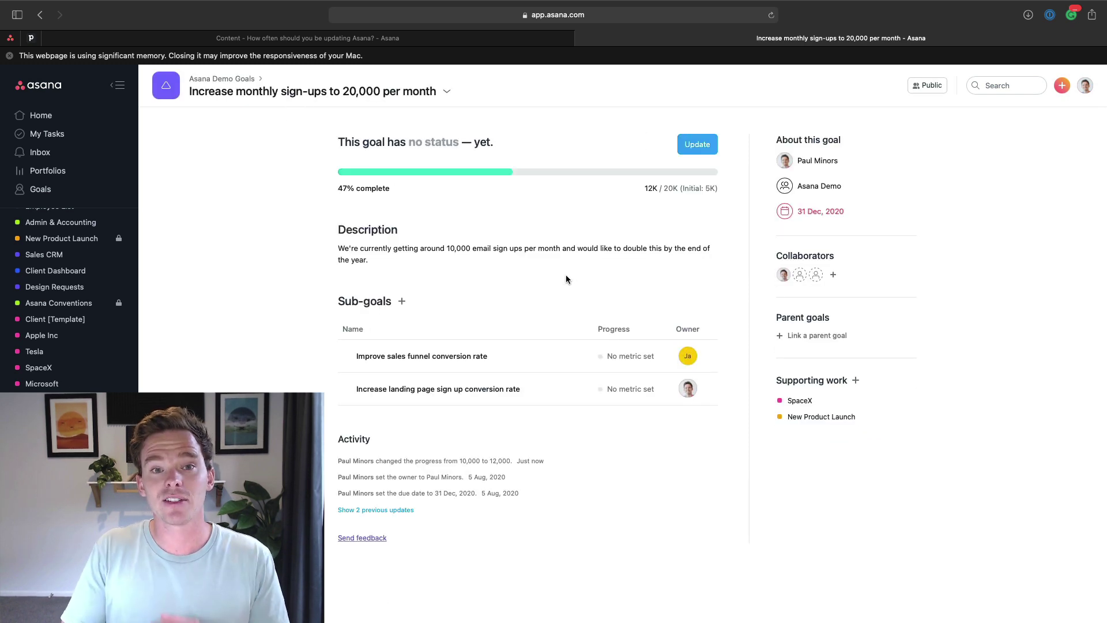